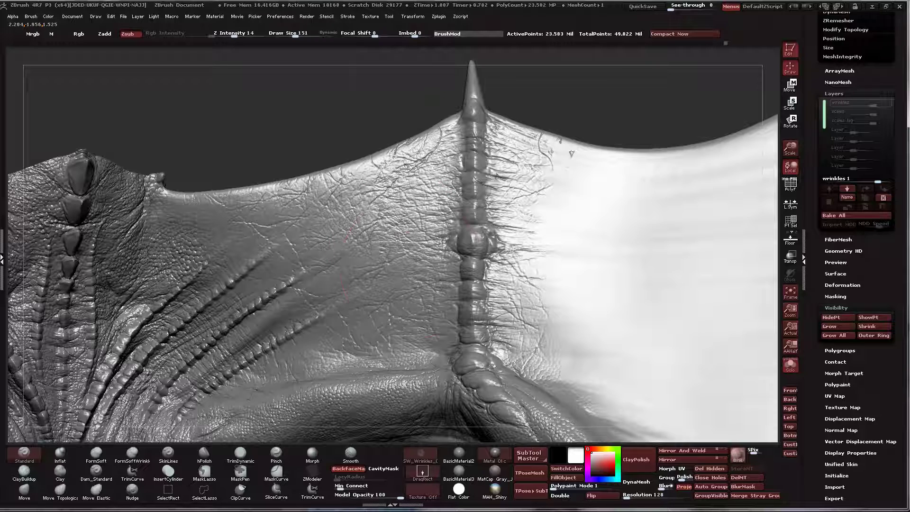
Step: Stamp the wrinkle alpha across the wing membrane beside the bony finger with the Standard brush subtracting at intensity 14 and draw size 151
right_click_drag(408, 283, 429, 208)
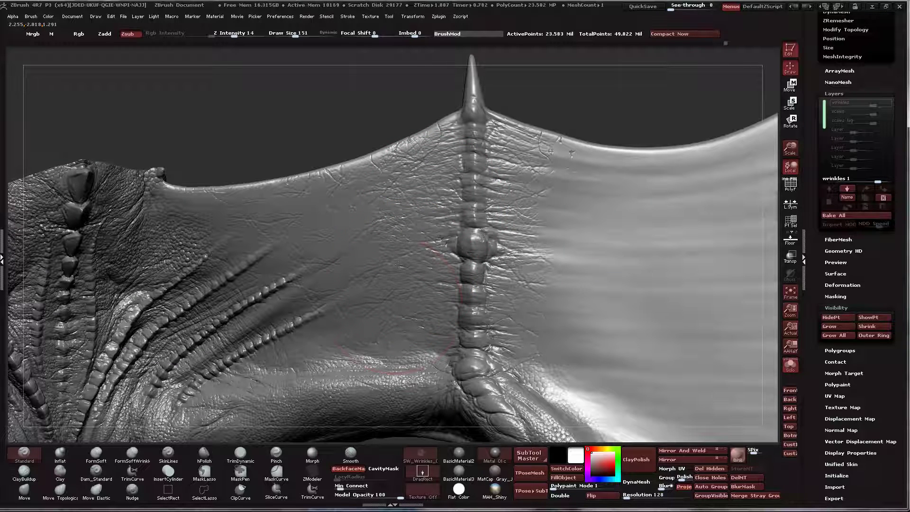
right_click_drag(395, 268, 367, 278)
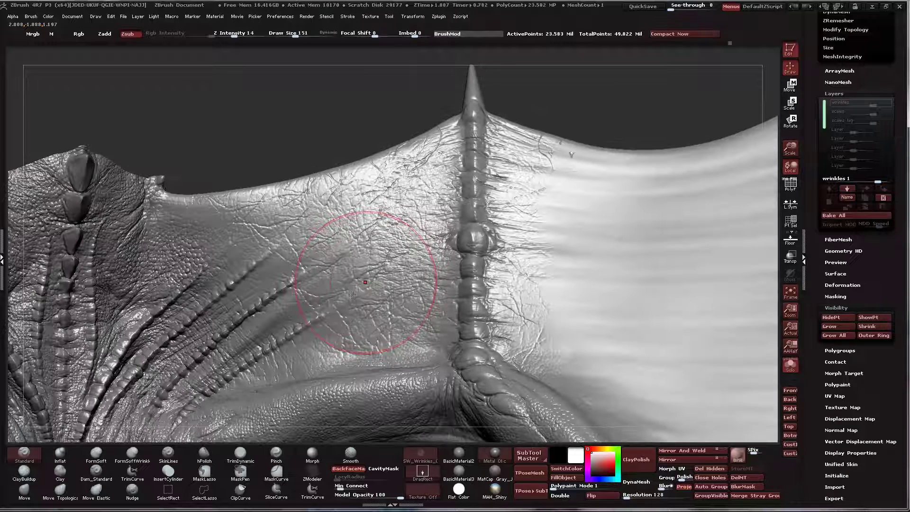
mouse_move(330, 267)
left_mouse_down()
mouse_move(406, 242)
mouse_move(374, 248)
mouse_move(403, 248)
mouse_move(410, 219)
left_mouse_up()
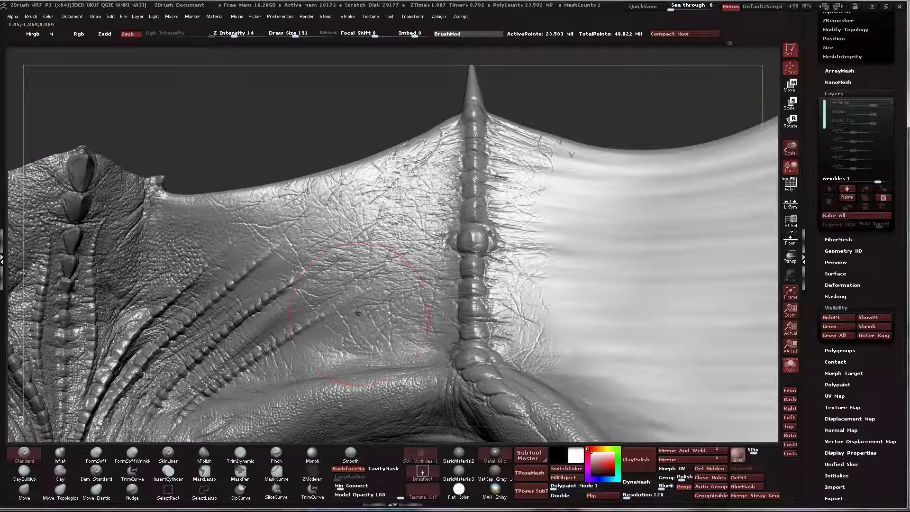
left_click(400, 288)
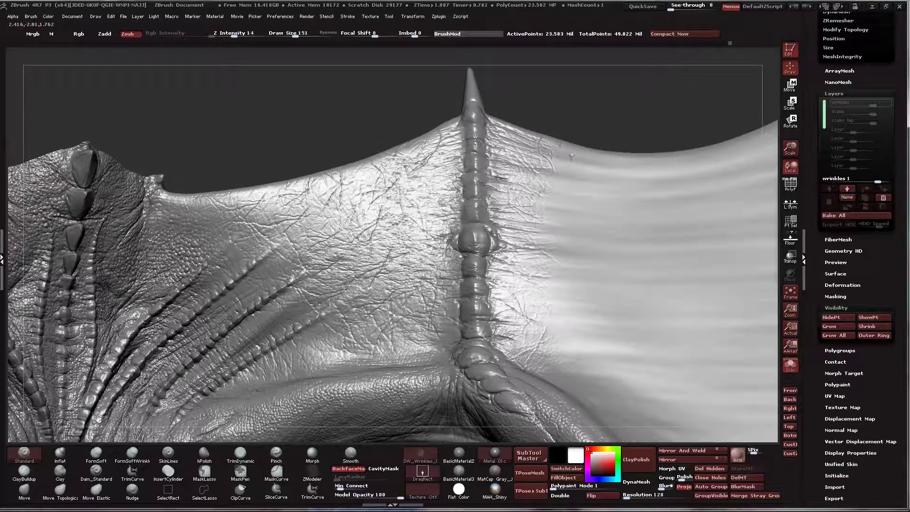
mouse_move(326, 338)
left_mouse_down()
mouse_move(446, 322)
mouse_move(466, 314)
mouse_move(458, 305)
left_mouse_up()
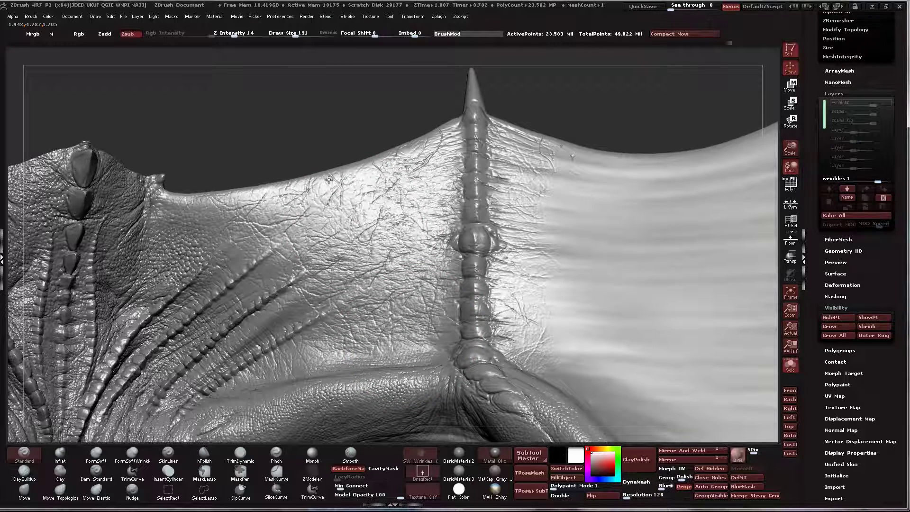
right_click_drag(319, 213, 296, 218)
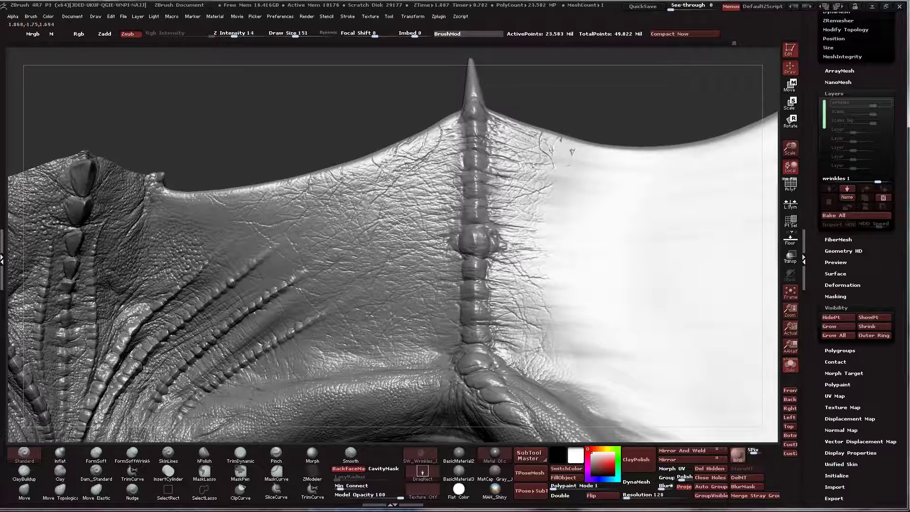
right_click_drag(345, 200, 333, 223)
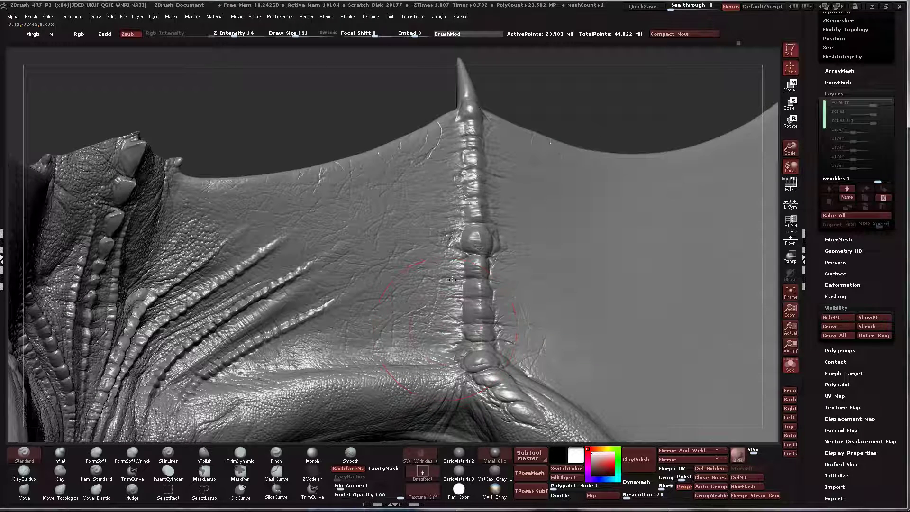
Step: Carve soft wrinkles into the membrane beside the bony finger using the FormSoftWrinkles brush in Zsub mode at draw size 99
left_click(132, 454)
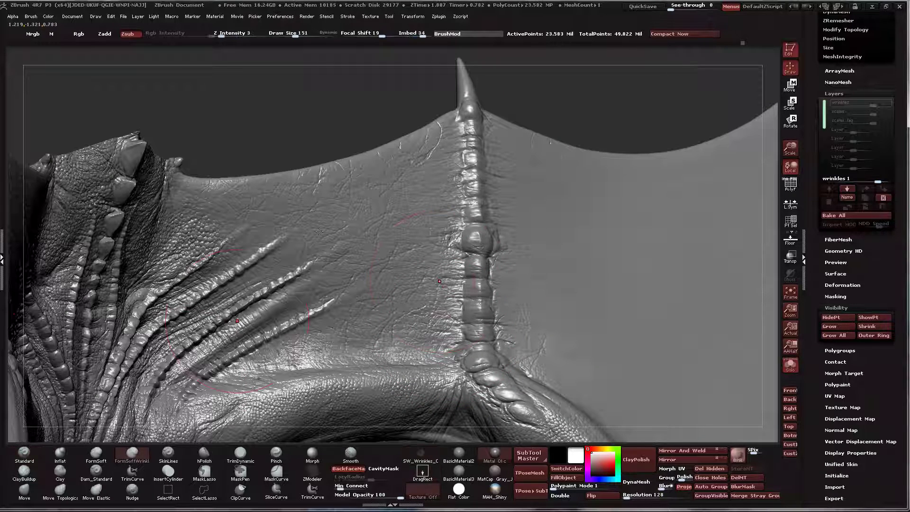
key("s")
left_click_drag(385, 268, 380, 268)
right_click_drag(384, 268, 424, 202)
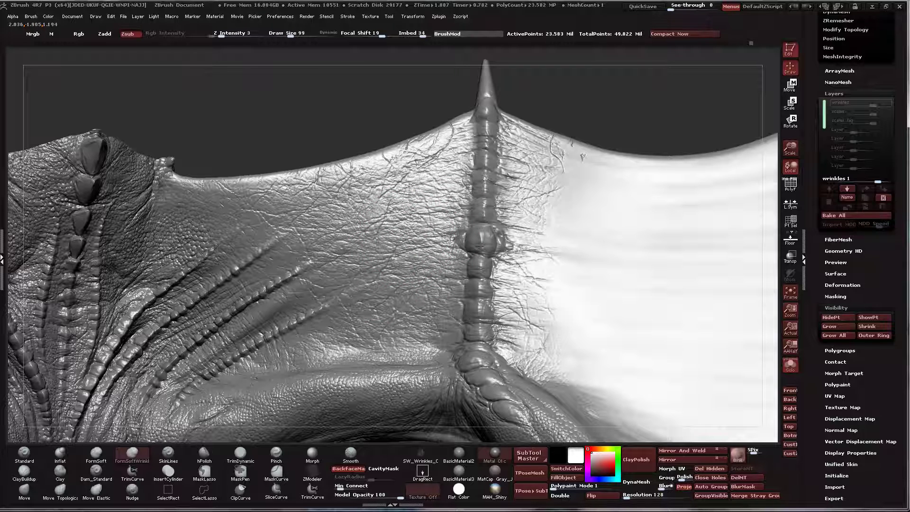
right_click_drag(386, 273, 382, 277)
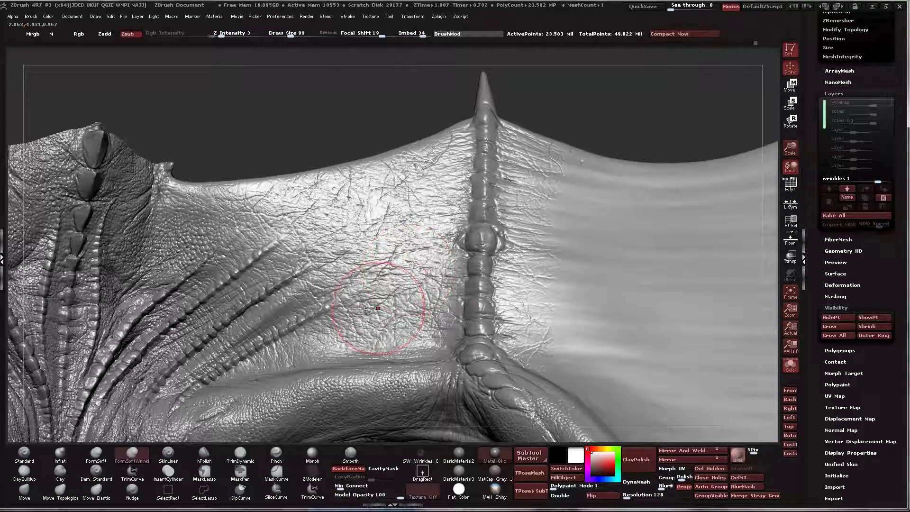
mouse_move(409, 307)
right_mouse_down()
mouse_move(407, 159)
mouse_move(376, 223)
mouse_move(385, 210)
right_mouse_up()
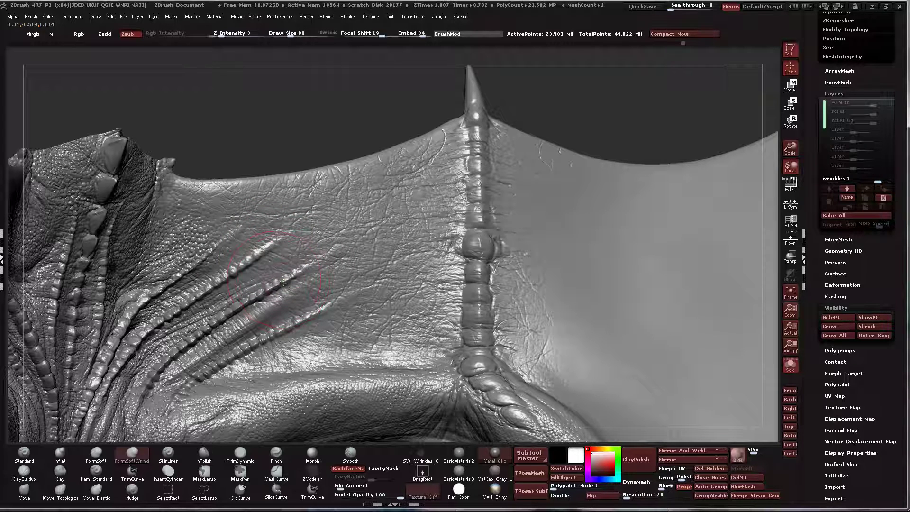
right_click_drag(362, 267, 405, 155)
mouse_move(431, 102)
left_mouse_down()
mouse_move(438, 105)
mouse_move(421, 147)
mouse_move(458, 298)
left_mouse_up()
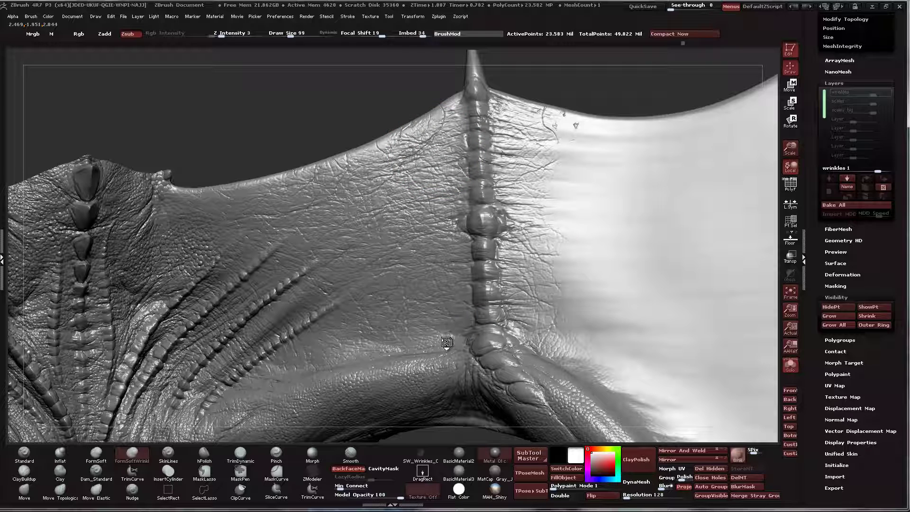
Step: Blend fine FormSoftWrinkles creases into the membrane around the scaly ridges near the body, dismissing the desktop notification
right_click_drag(445, 351, 445, 374)
left_click_drag(445, 374, 498, 209)
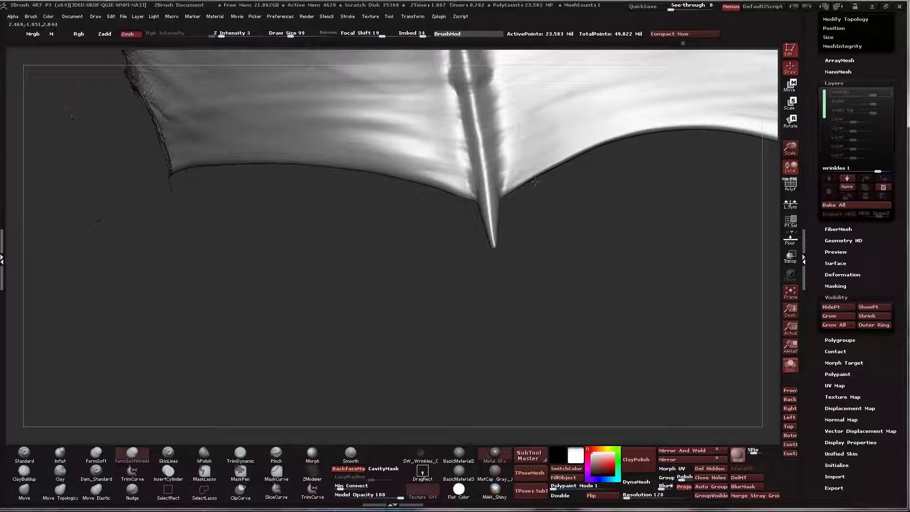
left_click_drag(535, 182, 585, 138)
left_click_drag(442, 325, 522, 204)
left_click_drag(432, 304, 379, 328, "alt")
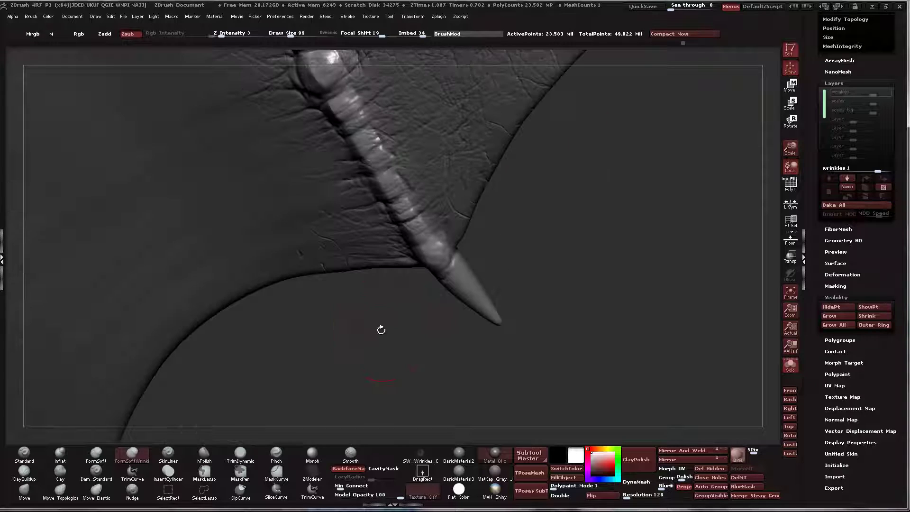
key("f")
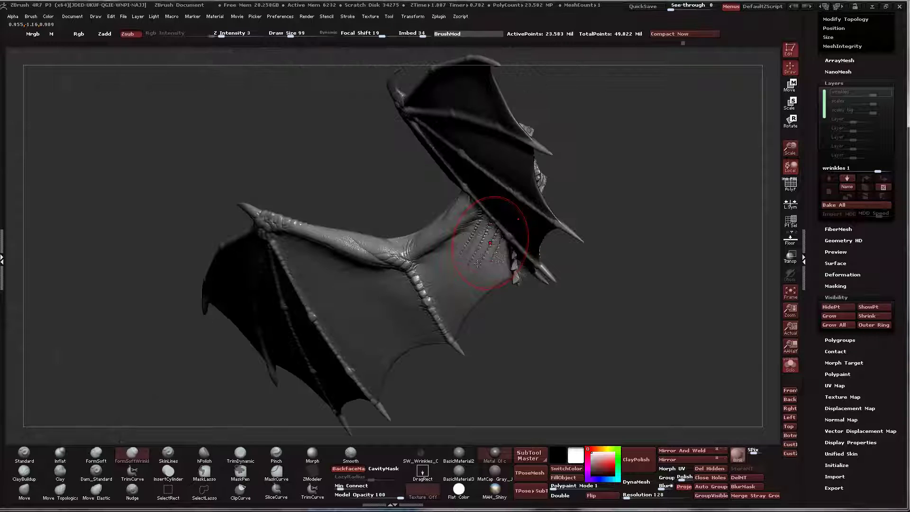
right_click_drag(525, 384, 513, 364, "ctrl")
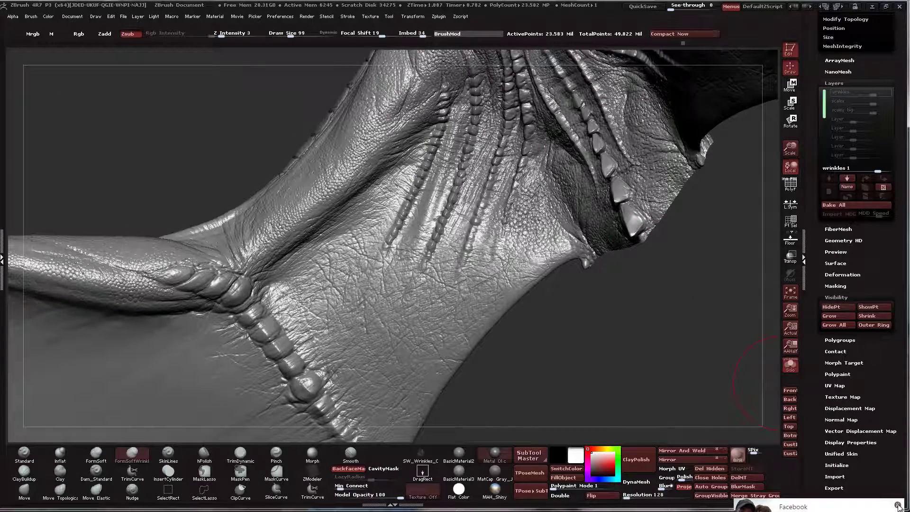
left_click(896, 506)
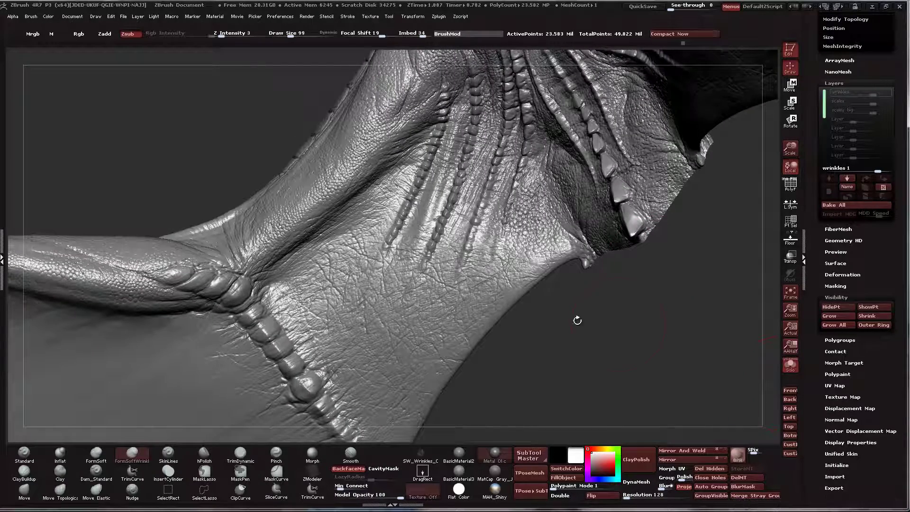
left_click_drag(575, 324, 563, 256)
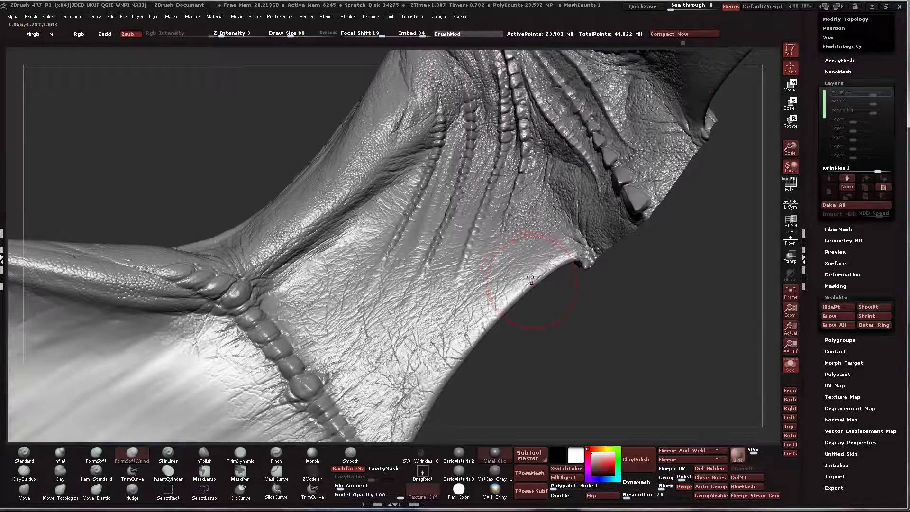
right_click_drag(532, 283, 527, 265, "ctrl")
mouse_move(470, 271)
right_mouse_down("ctrl")
mouse_move(451, 286)
mouse_move(448, 255)
mouse_move(332, 250)
right_mouse_up("ctrl")
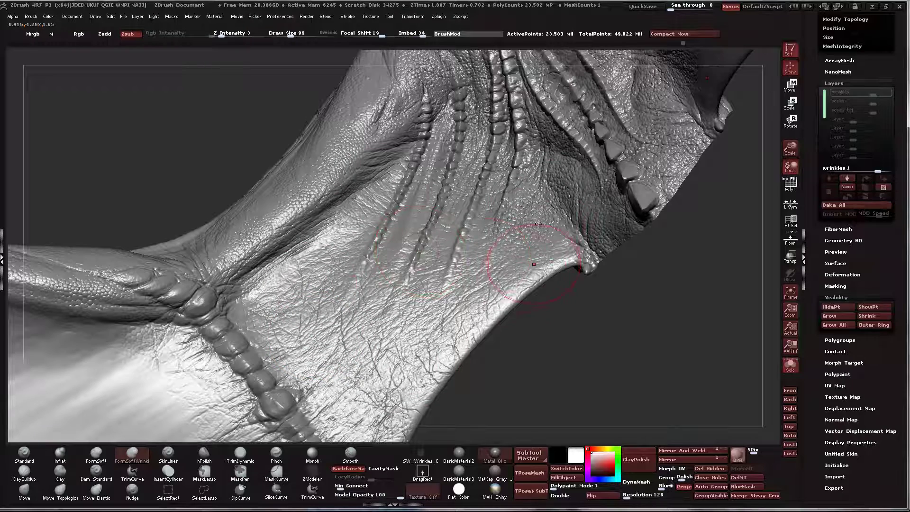
right_click_drag(525, 298, 521, 298, "ctrl")
right_click_drag(542, 256, 551, 245, "ctrl")
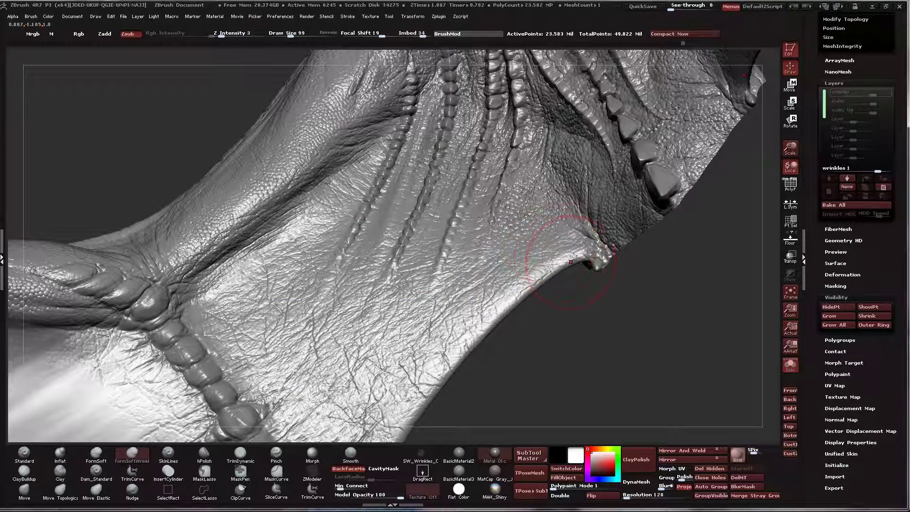
Step: Raise soft wrinkles along the membrane's free edge near the body using Zadd mode and draw size 65
key("s")
left_click_drag(574, 259, 568, 260)
left_click(109, 33)
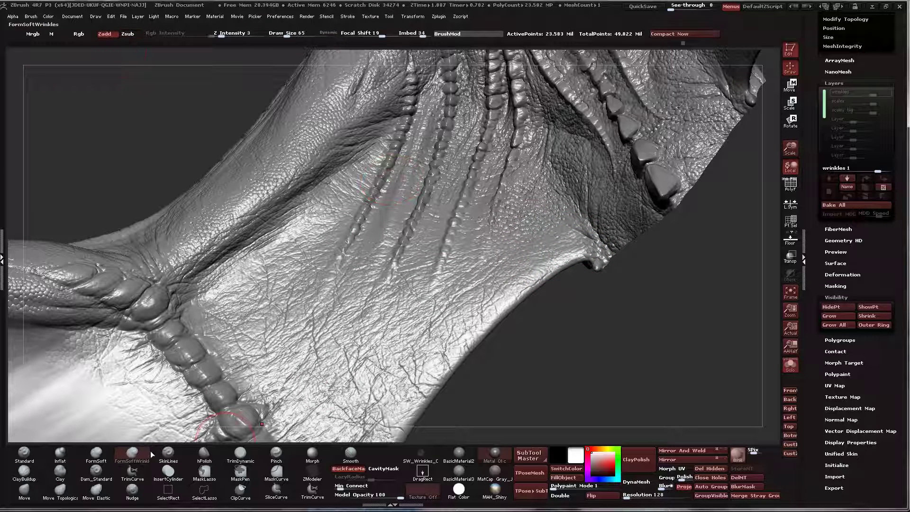
left_click_drag(575, 256, 534, 285)
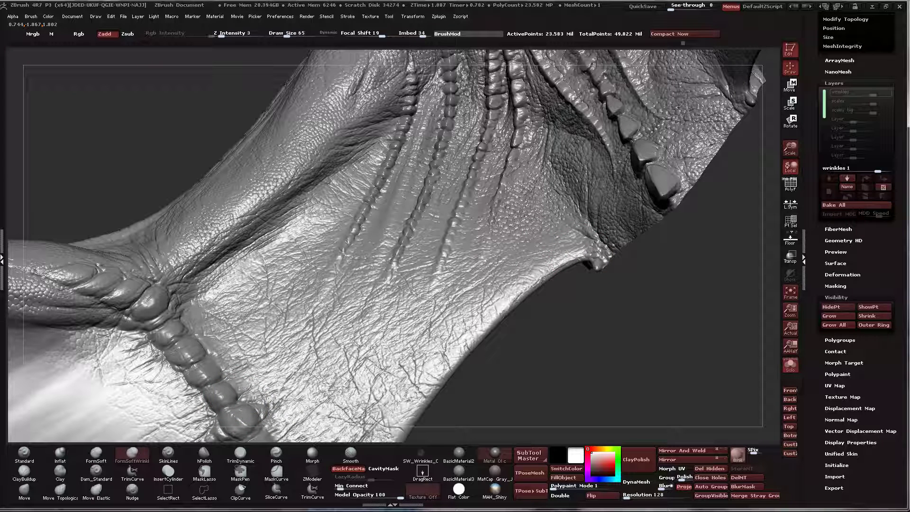
mouse_move(502, 313)
left_mouse_down()
mouse_move(479, 337)
mouse_move(471, 325)
mouse_move(607, 252)
left_mouse_up()
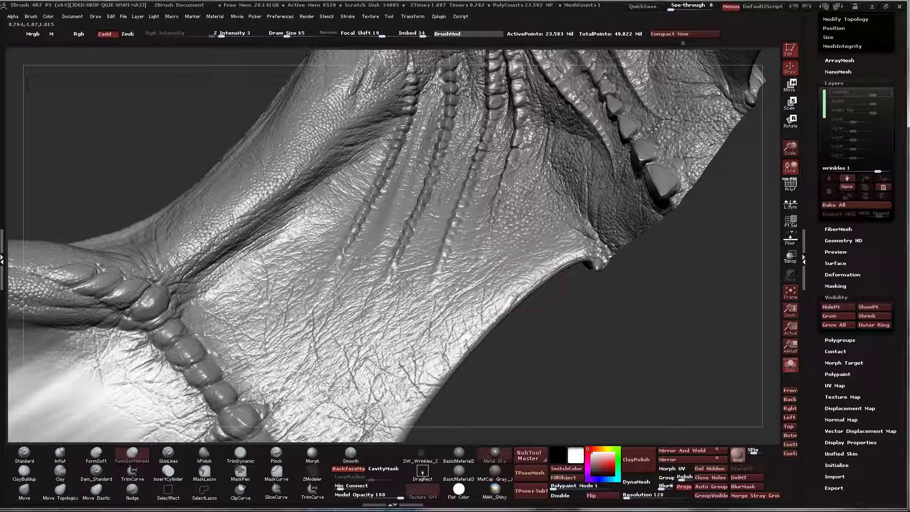
mouse_move(515, 295)
left_mouse_down()
mouse_move(538, 280)
mouse_move(519, 298)
left_mouse_up()
mouse_move(528, 263)
right_mouse_down()
mouse_move(539, 248)
mouse_move(518, 275)
right_mouse_up()
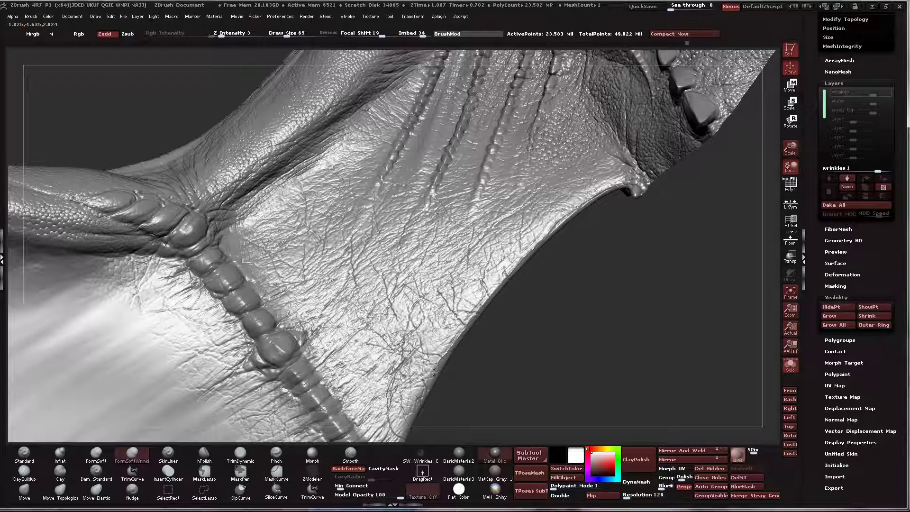
Step: Enlarge the brush to draw size 95 and raise wrinkles along the membrane edge close to the claw tip
mouse_move(436, 369)
right_mouse_down("alt")
mouse_move(468, 286)
mouse_move(453, 273)
mouse_move(467, 296)
right_mouse_up("alt")
key("]")
key("]")
key("]")
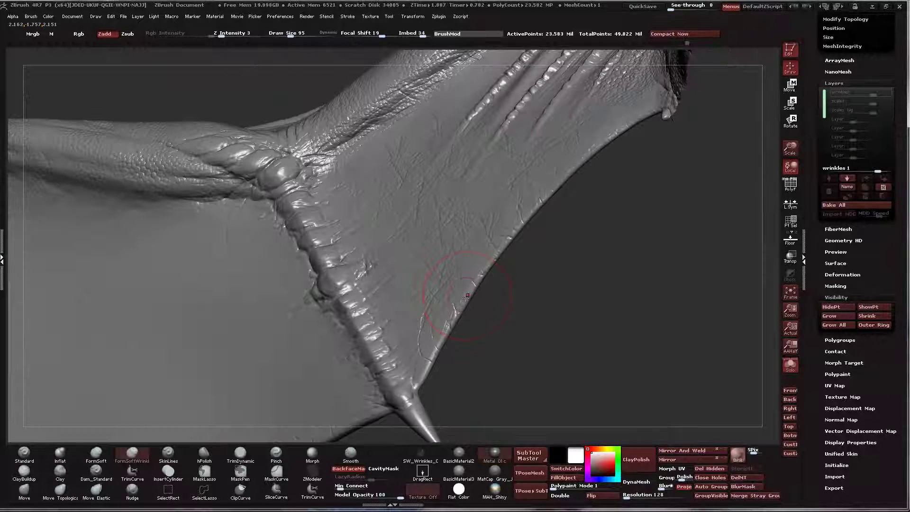
left_click_drag(445, 330, 432, 358)
Step: Build up more raised wrinkles along the rim between claw and body, using draw size 86 and a finer size of 65
right_click_drag(431, 351, 445, 337)
key("s")
left_click_drag(444, 337, 442, 337)
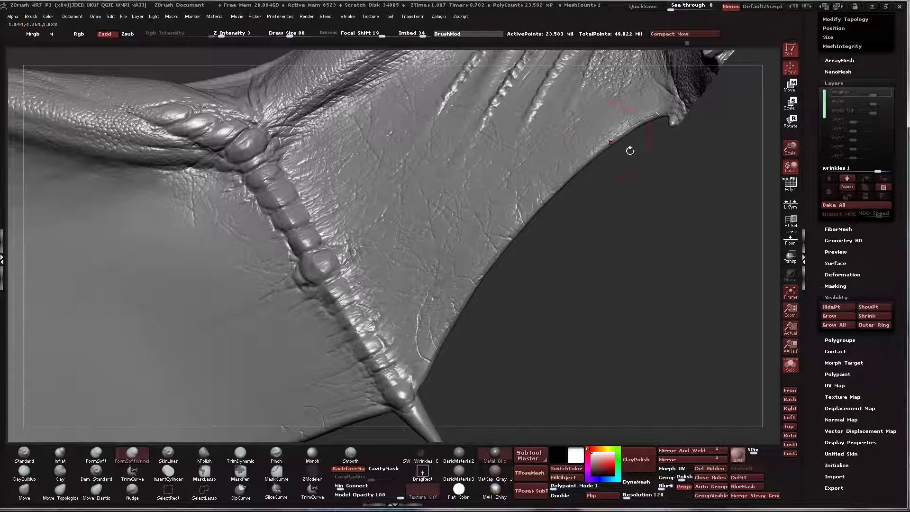
left_click_drag(629, 146, 631, 111)
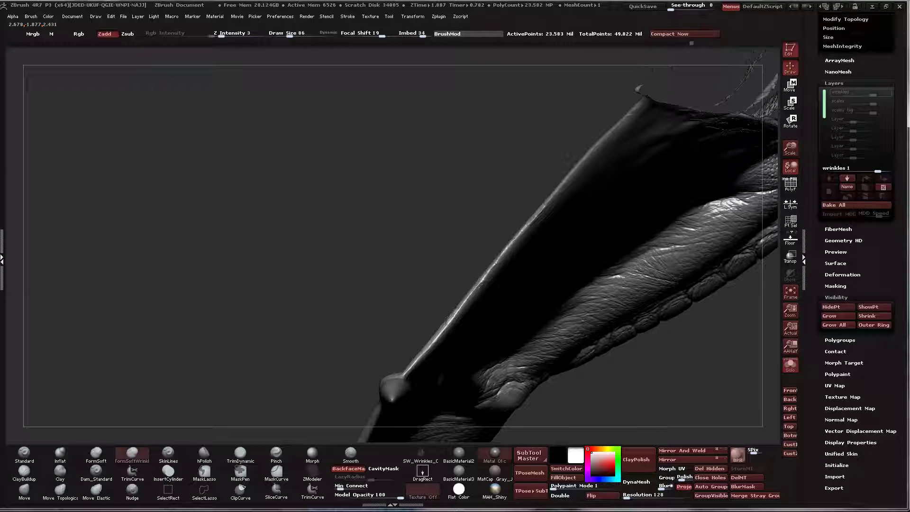
right_click_drag(570, 248, 564, 238)
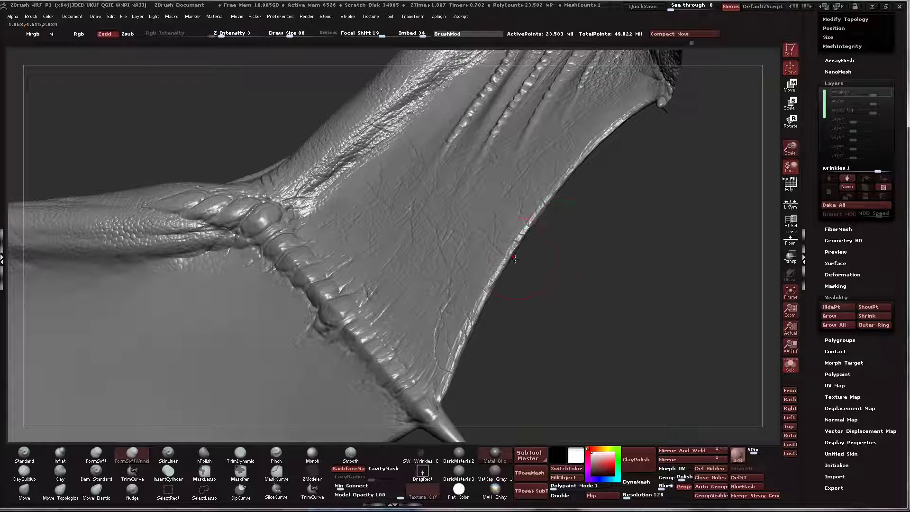
right_click_drag(520, 278, 519, 276)
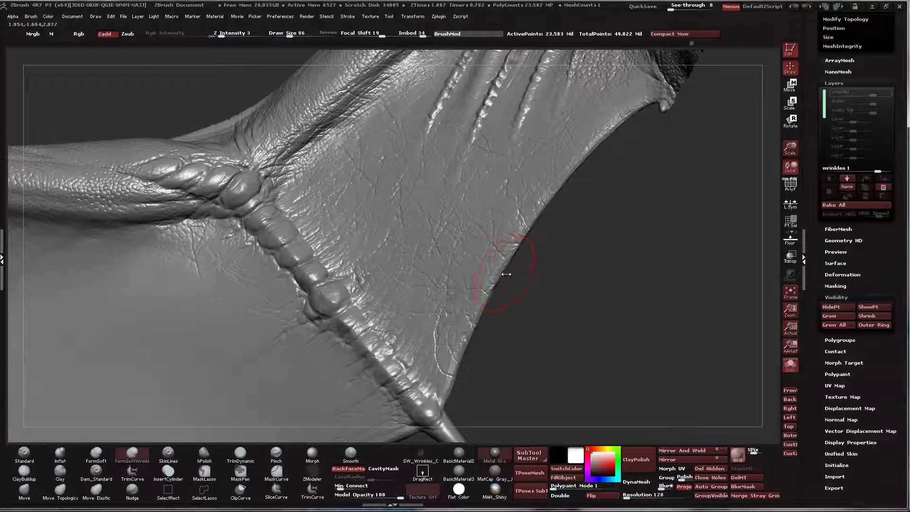
key("s")
left_click_drag(505, 273, 501, 273)
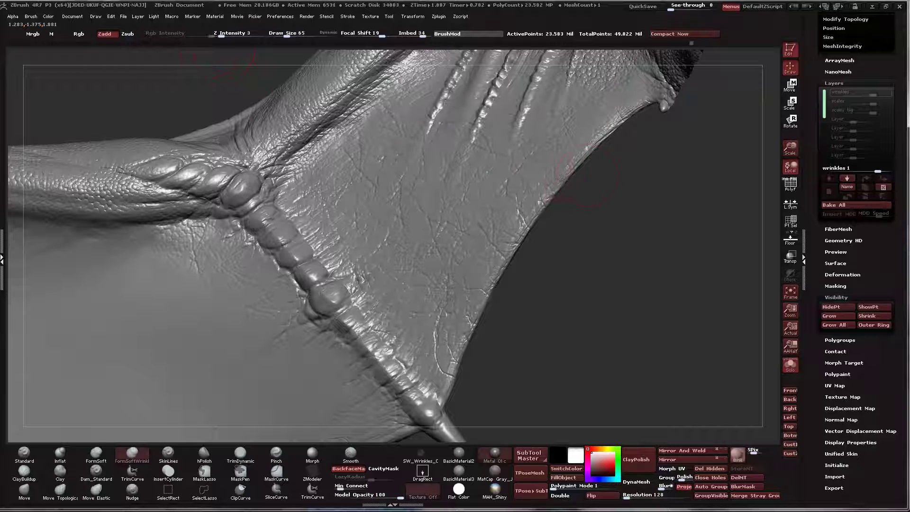
Step: Switch to Zsub with backface masking off and carve small creases across the rim of the membrane's free edge
left_click(132, 35)
left_click(349, 468)
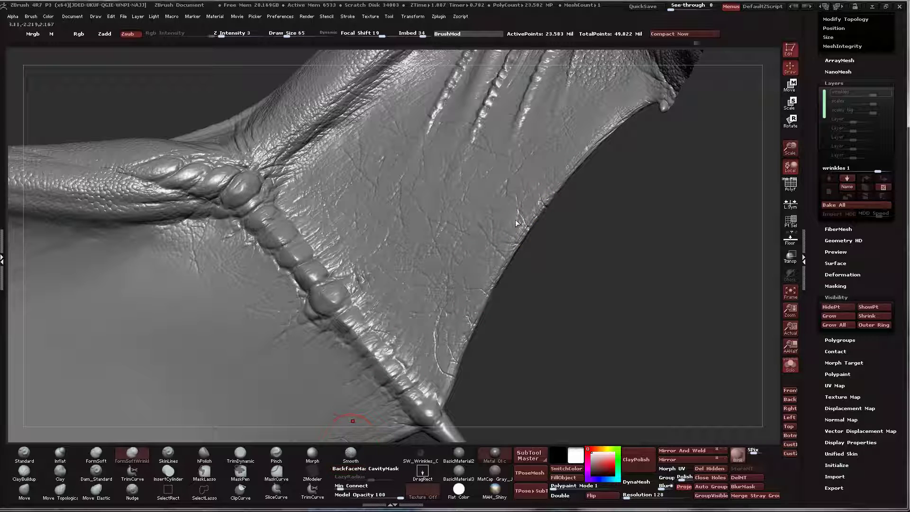
mouse_move(547, 190)
left_mouse_down()
mouse_move(520, 134)
mouse_move(587, 310)
mouse_move(561, 183)
mouse_move(566, 198)
left_mouse_up()
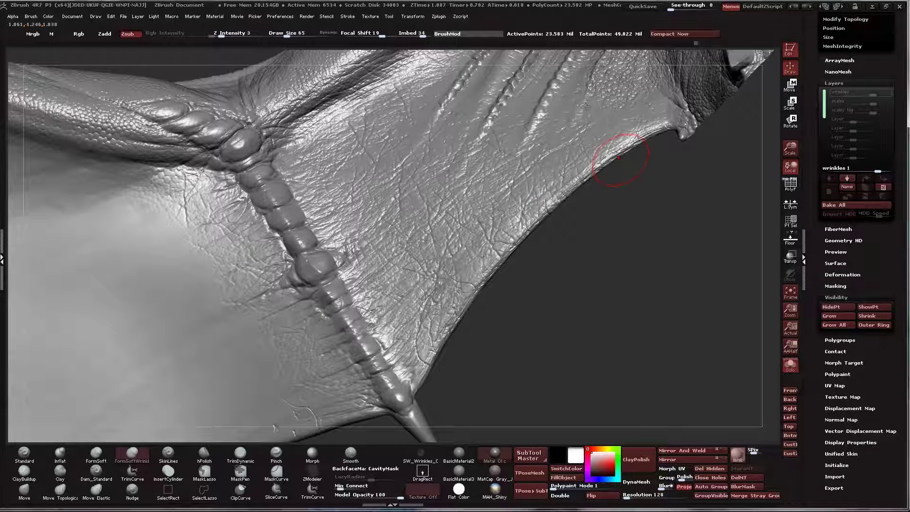
mouse_move(592, 116)
left_mouse_down()
mouse_move(576, 99)
mouse_move(605, 188)
left_mouse_up()
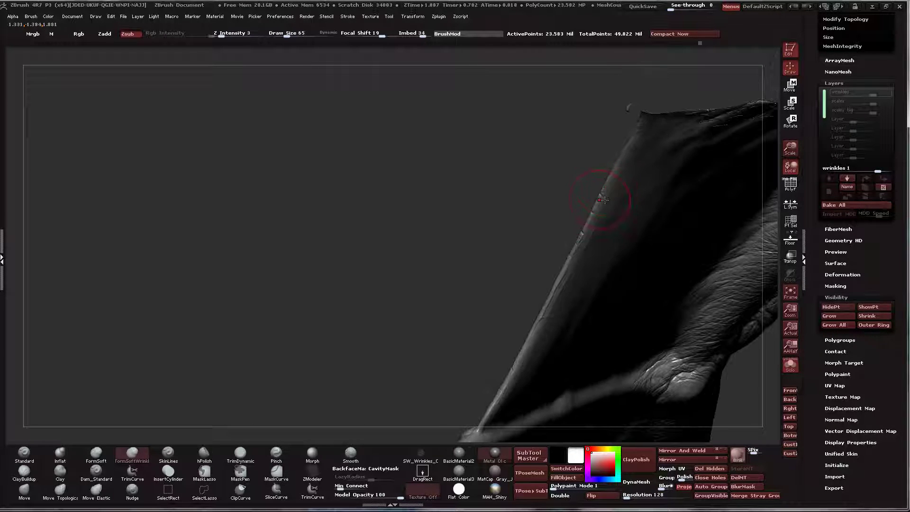
mouse_move(604, 201)
right_mouse_down()
mouse_move(642, 279)
mouse_move(662, 180)
mouse_move(693, 167)
right_mouse_up()
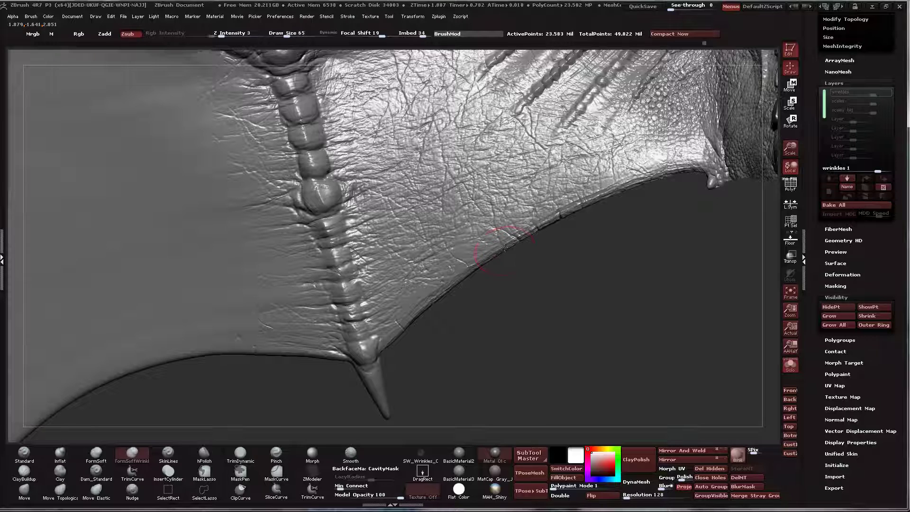
mouse_move(503, 248)
left_mouse_down()
mouse_move(554, 216)
mouse_move(520, 234)
left_mouse_up()
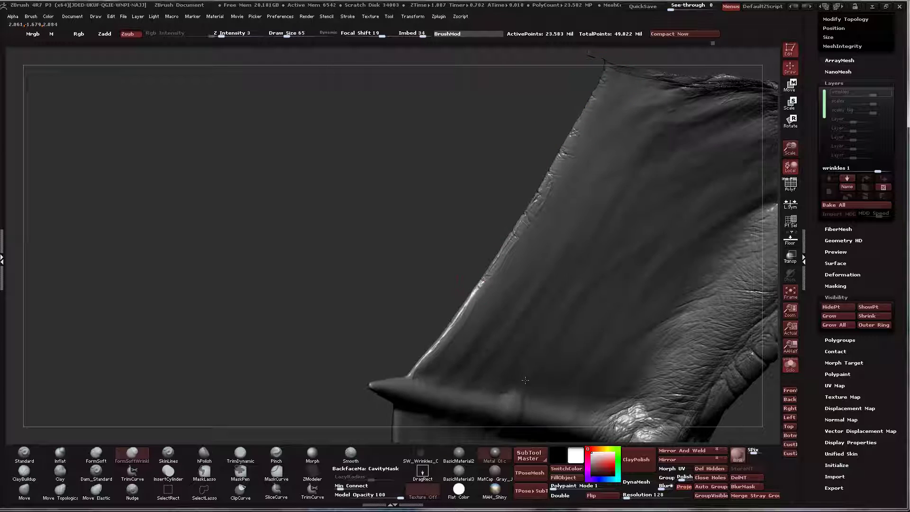
Step: Carve small creases into the membrane's free edge beside the claw, enlarging the brush to draw size 81
right_click_drag(479, 286, 486, 255)
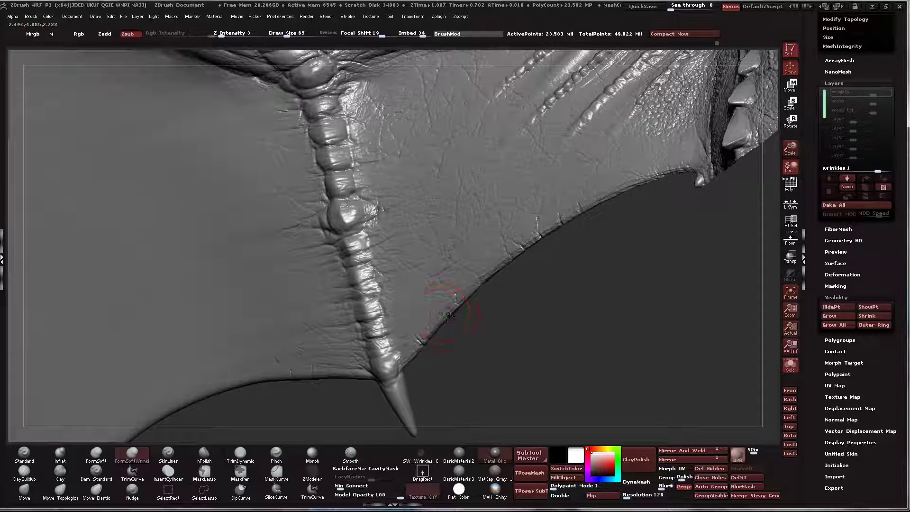
left_click_drag(459, 301, 462, 298)
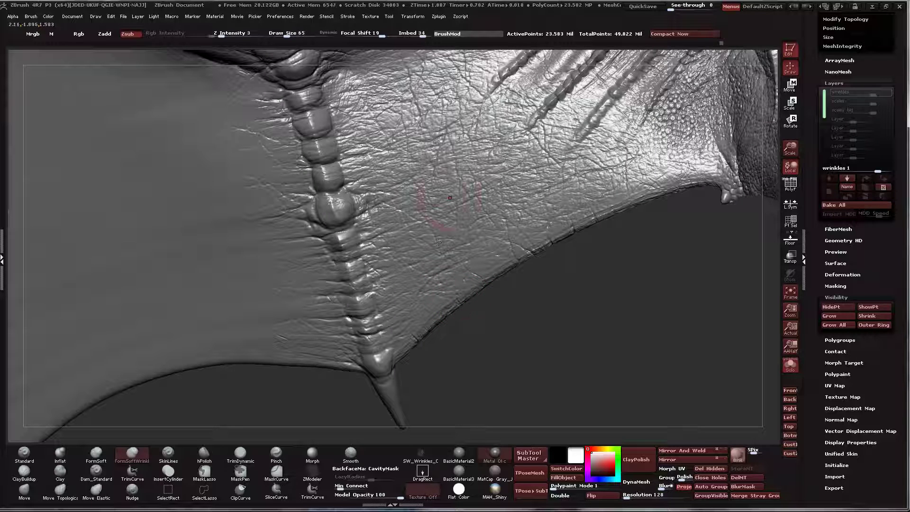
key("s")
left_click_drag(457, 293, 462, 294)
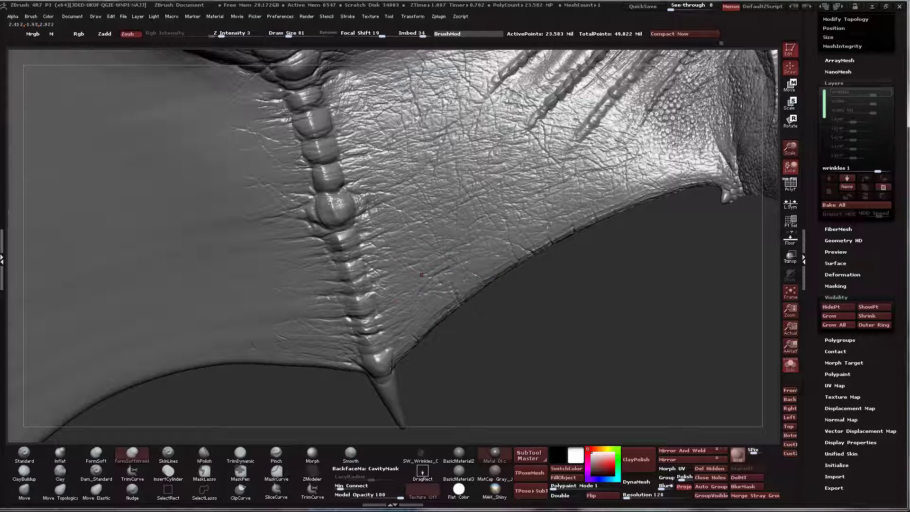
Step: Turn on backface masking, enlarge the brush to draw size 99, and carve wrinkles across the membrane near its free edge toward the body
left_click(350, 468)
right_click_drag(541, 181, 527, 251)
key("bracketright")
key("bracketright")
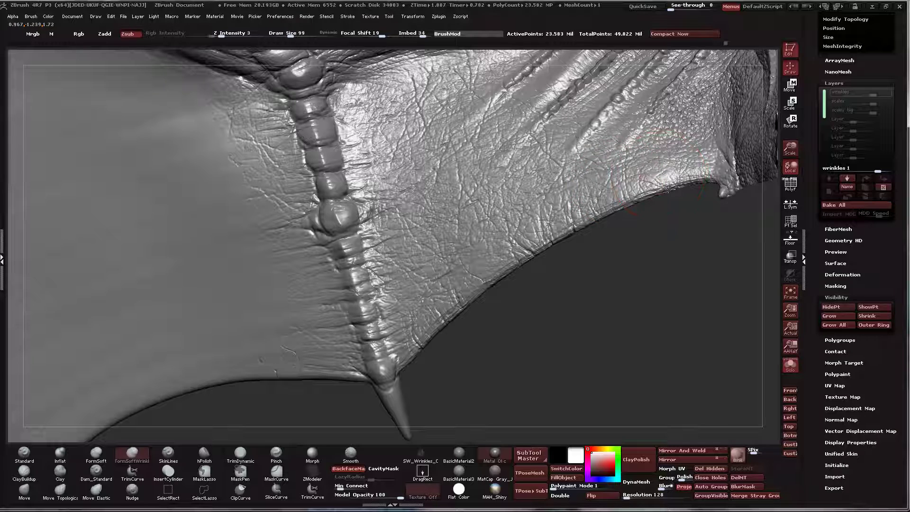
mouse_move(668, 190)
right_mouse_down()
mouse_move(690, 136)
mouse_move(660, 165)
right_mouse_up()
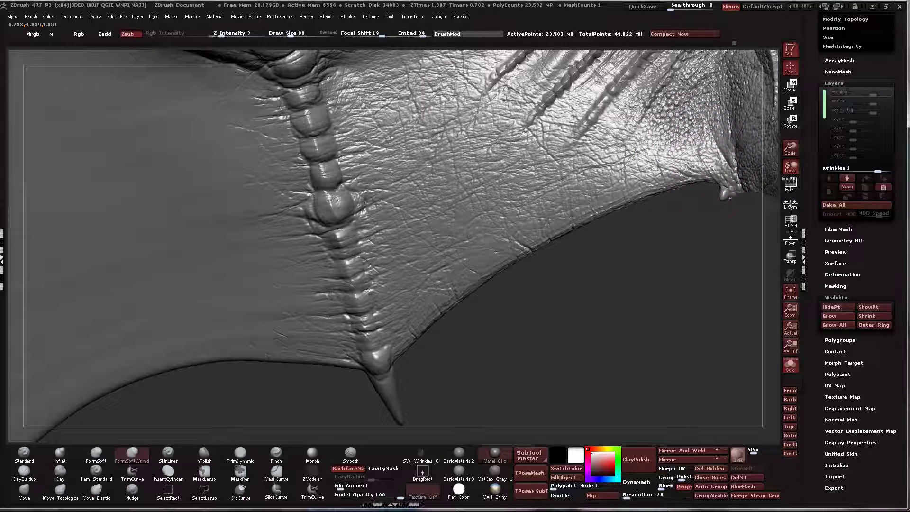
right_click_drag(710, 168, 714, 155)
mouse_move(691, 215)
left_mouse_down()
mouse_move(675, 265)
mouse_move(650, 283)
left_mouse_up()
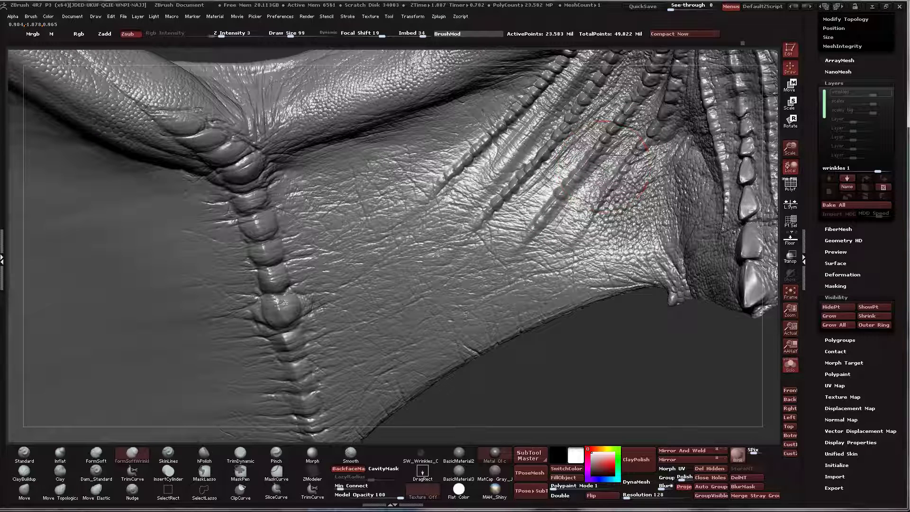
Step: Set the draw size to 114 and carve broader wrinkles across the membrane between the segmented finger and the body
key("s")
left_click_drag(550, 263, 556, 262)
right_click_drag(533, 274, 538, 224)
right_click_drag(540, 314, 518, 262)
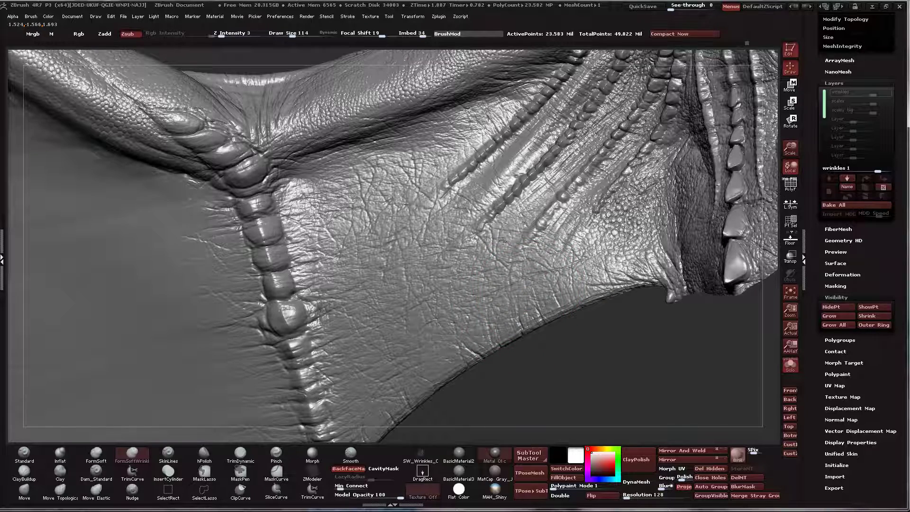
mouse_move(502, 241)
right_mouse_down()
mouse_move(503, 229)
mouse_move(484, 228)
right_mouse_up()
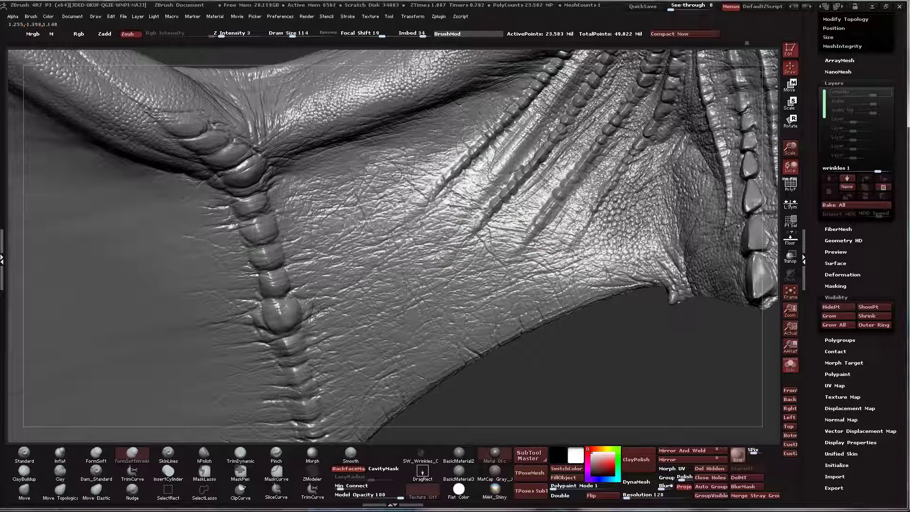
mouse_move(496, 283)
right_mouse_down()
mouse_move(479, 291)
mouse_move(484, 320)
mouse_move(446, 339)
right_mouse_up()
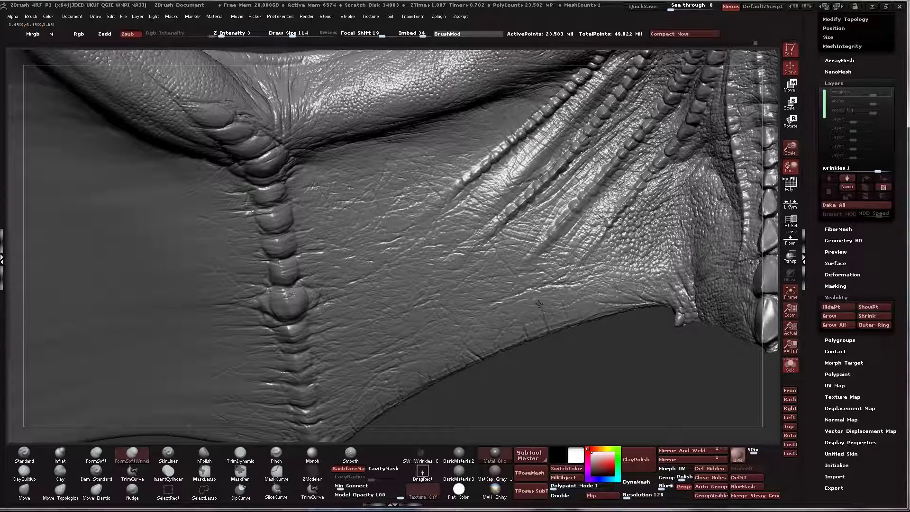
right_click_drag(520, 299, 515, 306)
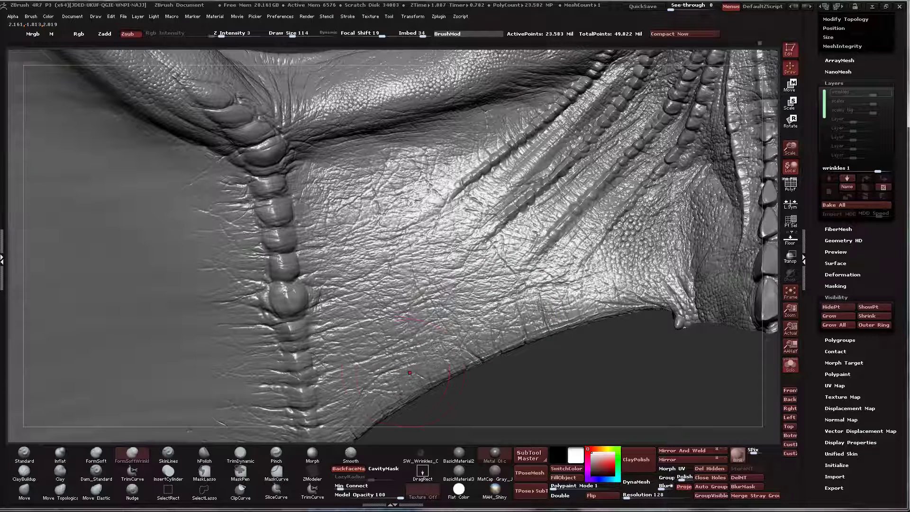
Step: Deepen the wrinkles beside the claw and along the rim toward the body with the 114 draw size
right_click_drag(416, 348, 476, 285, "alt")
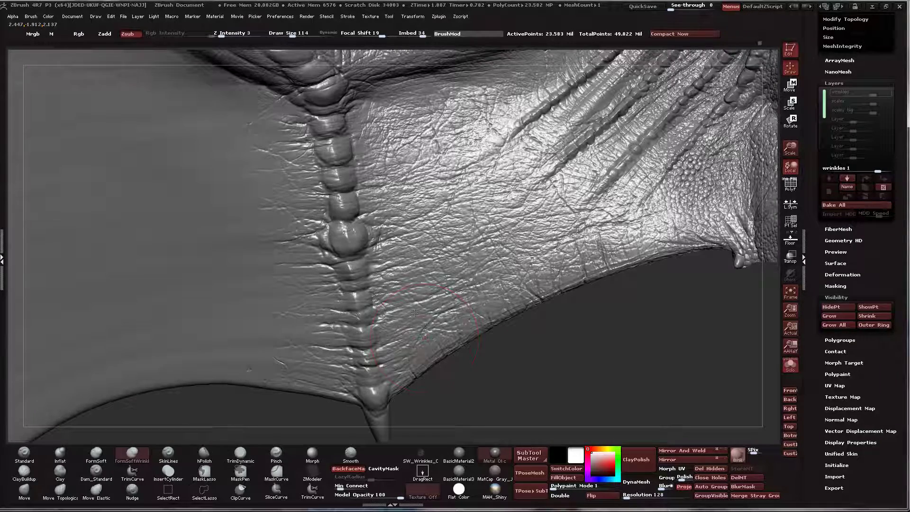
right_click_drag(402, 350, 393, 359)
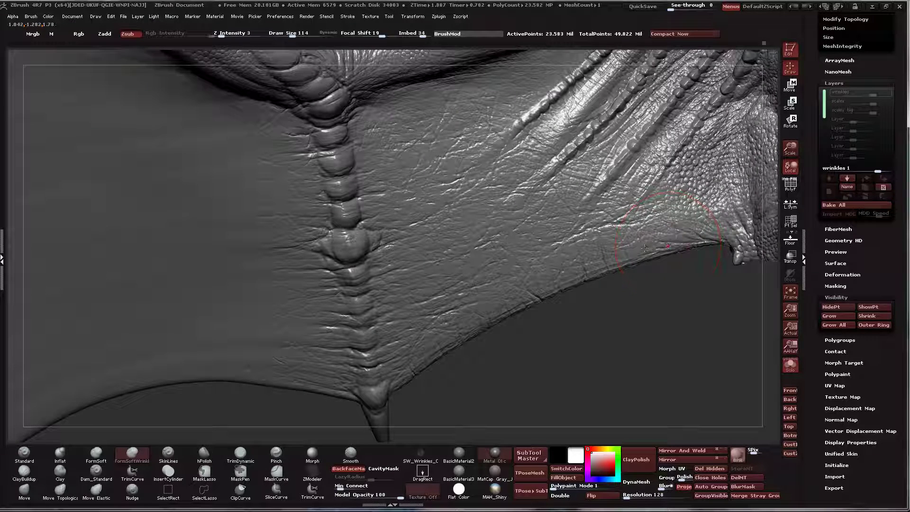
left_click_drag(645, 248, 626, 240)
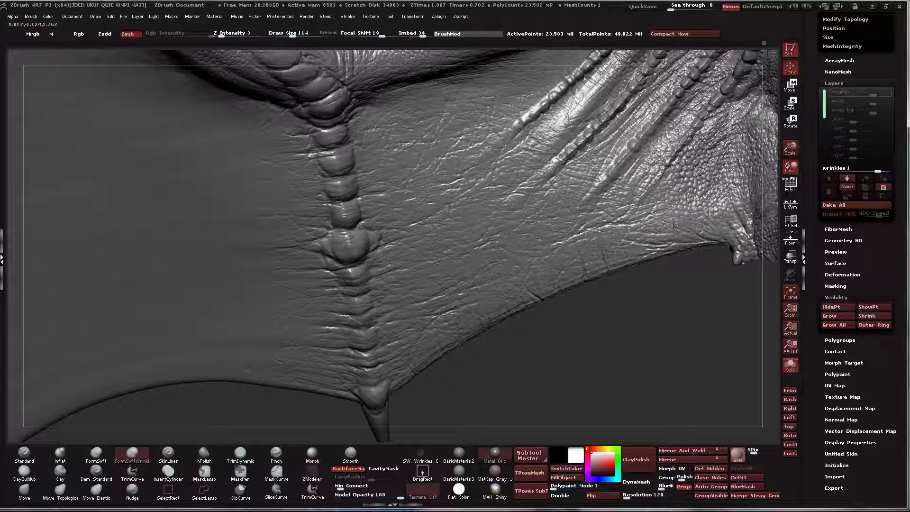
Step: Enlarge the brush to draw size 151 and carve large wrinkles along the free edge from the body to the claw
key("bracketright")
key("bracketright")
mouse_move(550, 268)
left_mouse_down()
mouse_move(468, 297)
mouse_move(584, 255)
left_mouse_up()
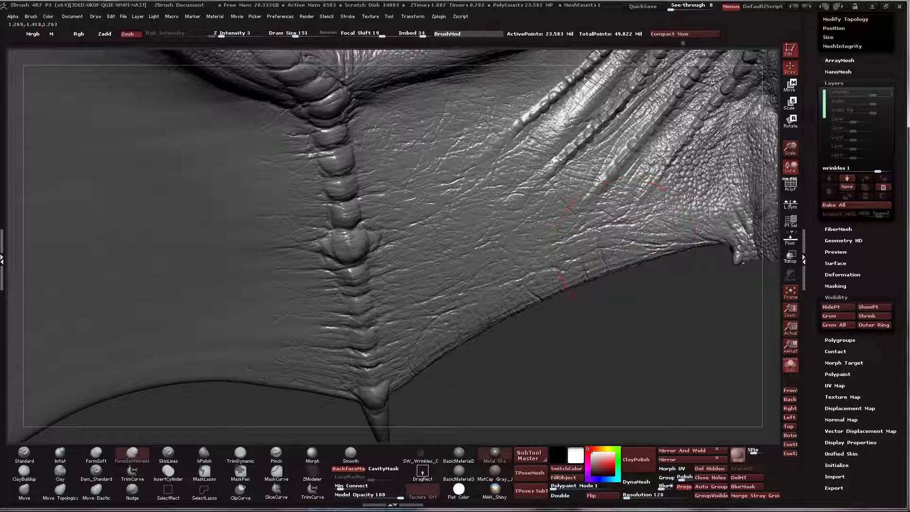
left_click_drag(499, 304, 464, 325)
left_click_drag(409, 359, 421, 336)
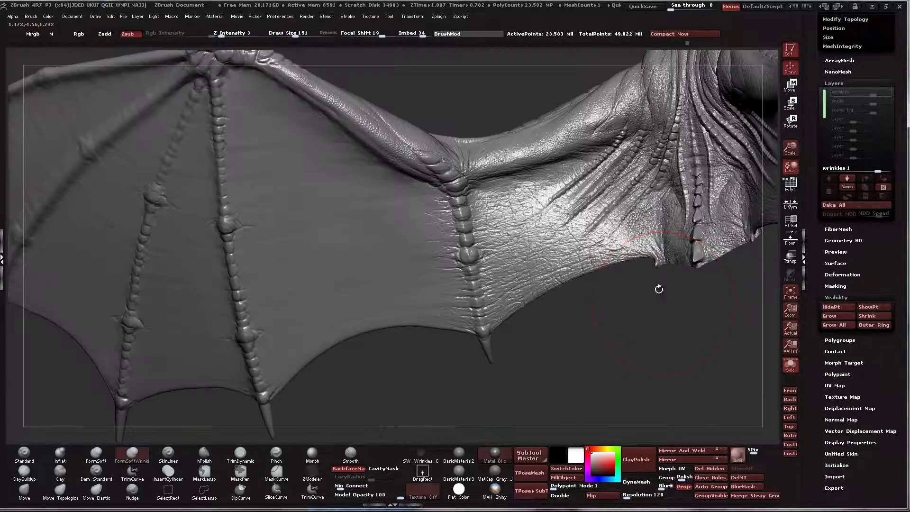
mouse_move(650, 309)
left_mouse_down()
mouse_move(607, 257)
mouse_move(616, 254)
left_mouse_up()
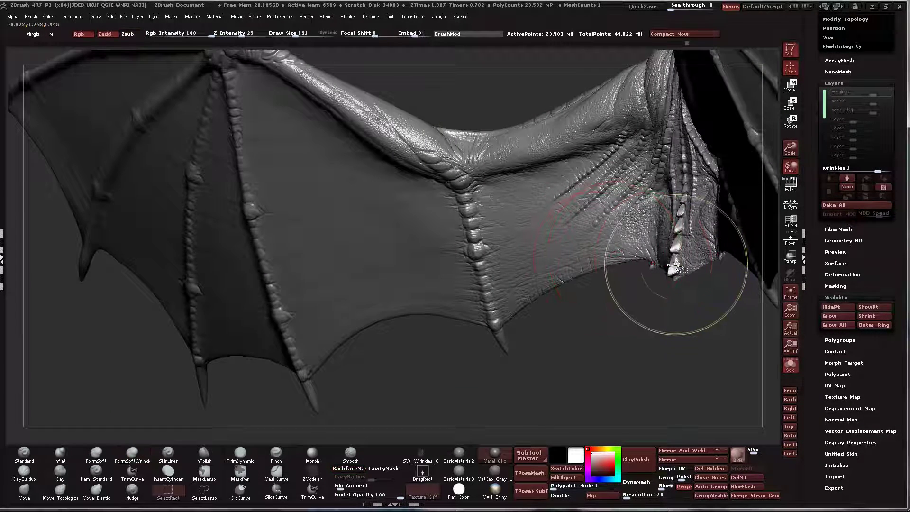
mouse_move(675, 264)
left_mouse_down("ctrl+shift")
mouse_move(649, 255)
mouse_move(504, 308)
mouse_move(647, 274)
left_mouse_up("ctrl+shift")
mouse_move(563, 180)
left_mouse_down("ctrl+shift")
mouse_move(508, 185)
mouse_move(600, 233)
mouse_move(564, 182)
left_mouse_up("ctrl+shift")
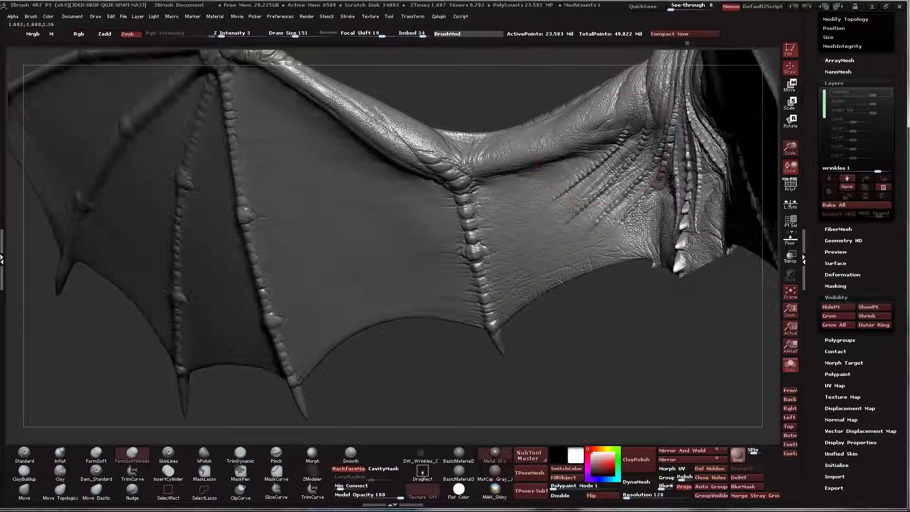
mouse_move(567, 178)
left_mouse_down("ctrl")
mouse_move(606, 228)
mouse_move(571, 195)
left_mouse_up("ctrl")
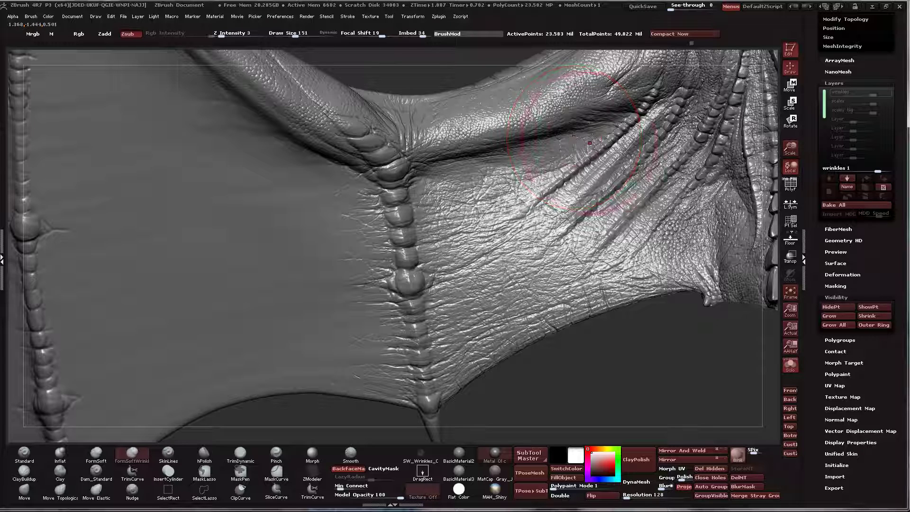
Step: Carve long folds running from the segmented finger across the membrane toward the body at draw size 151
mouse_move(592, 221)
right_mouse_down()
mouse_move(576, 227)
mouse_move(572, 216)
right_mouse_up()
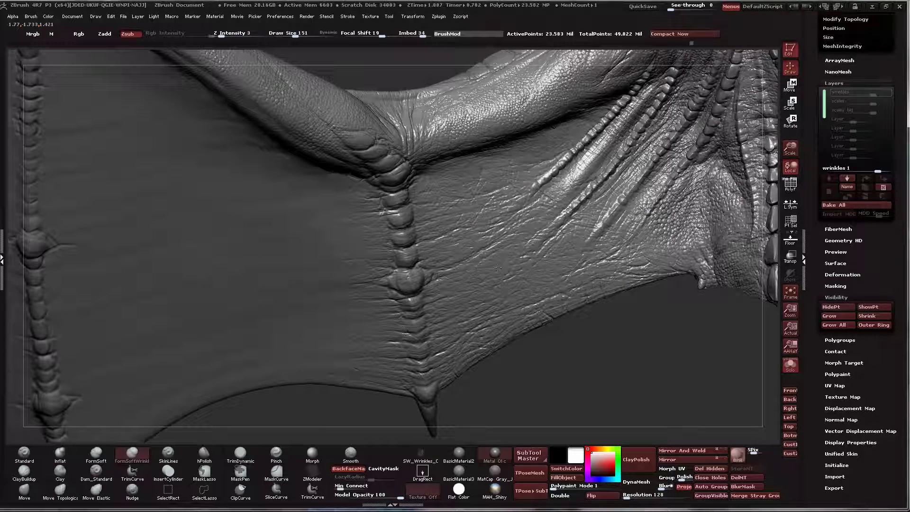
right_click_drag(459, 290, 433, 296)
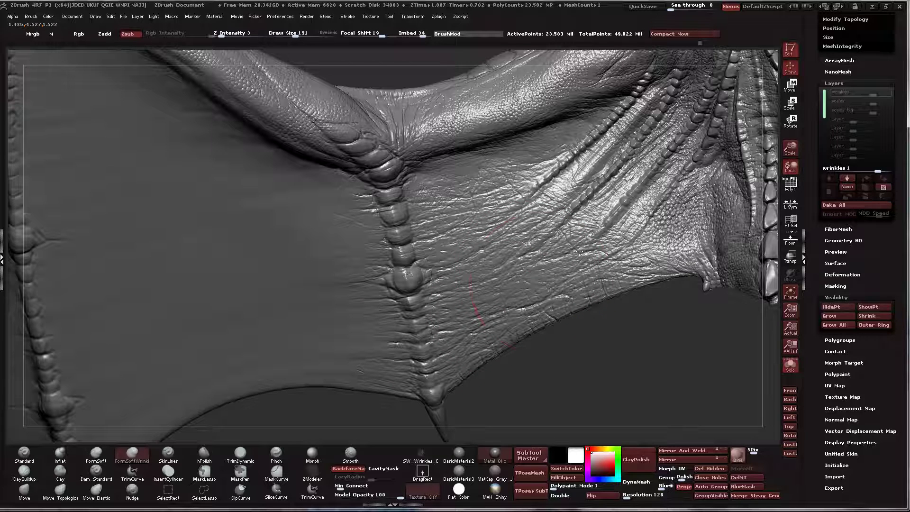
right_click_drag(528, 319, 528, 316)
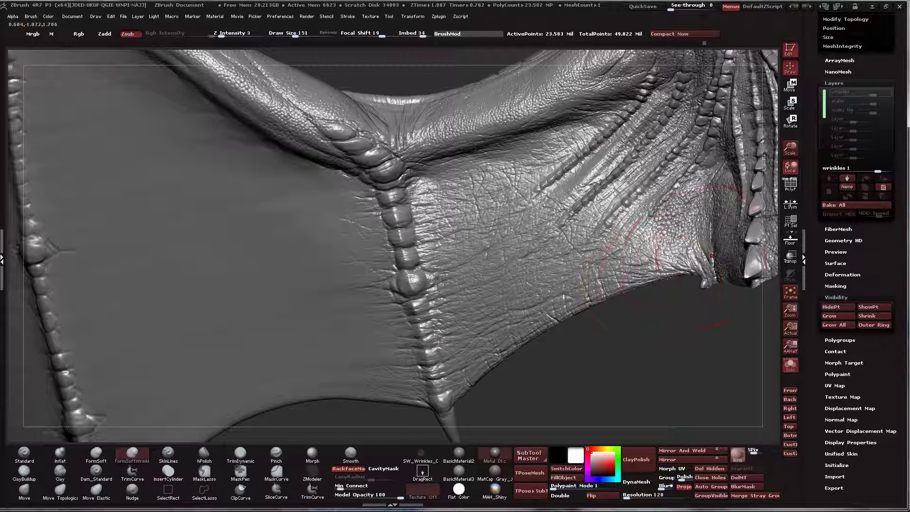
key("ctrl+shift")
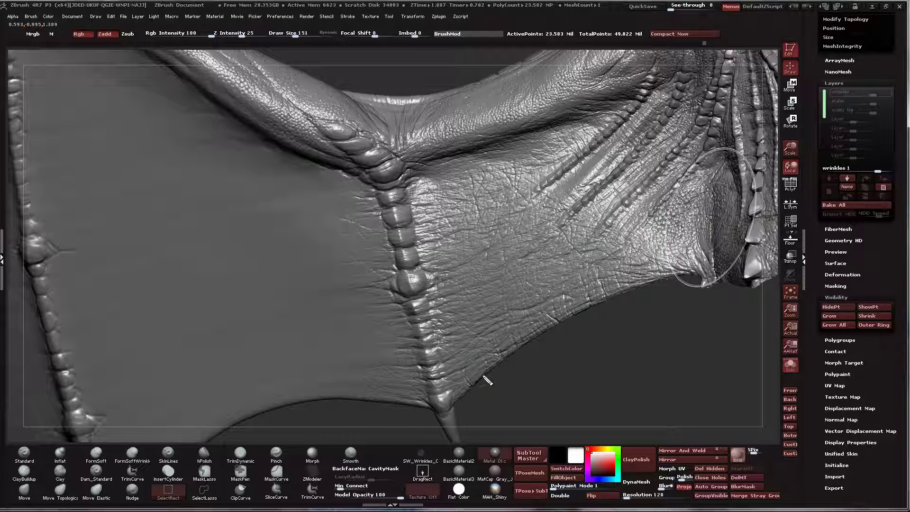
mouse_move(481, 382)
left_mouse_down()
mouse_move(572, 318)
mouse_move(654, 282)
left_mouse_up()
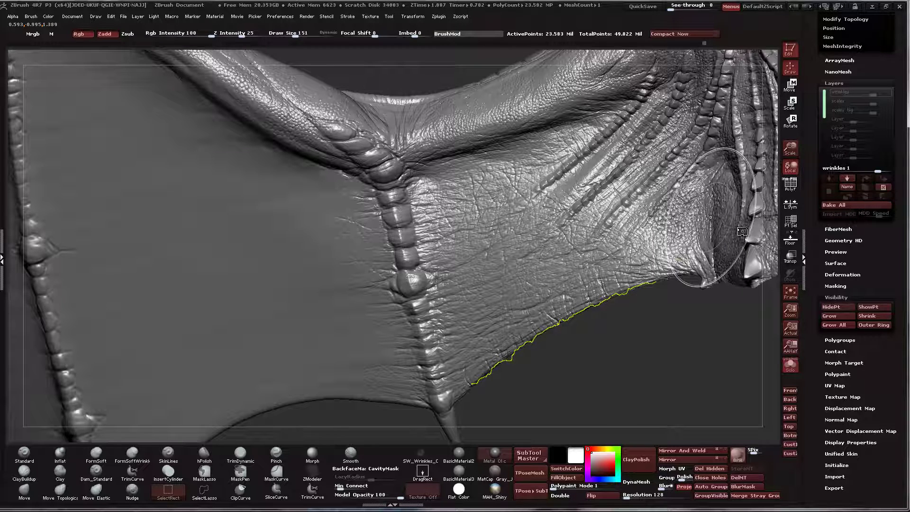
key("Escape")
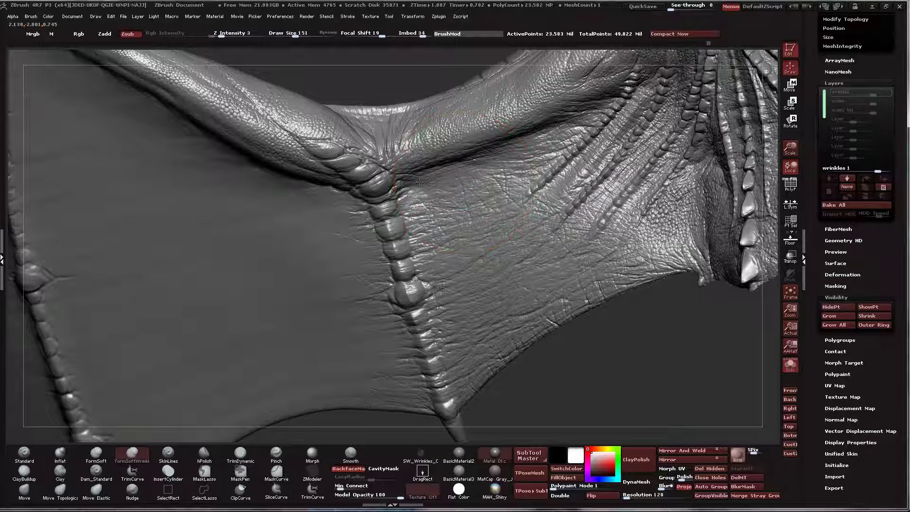
right_click_drag(419, 181, 420, 179)
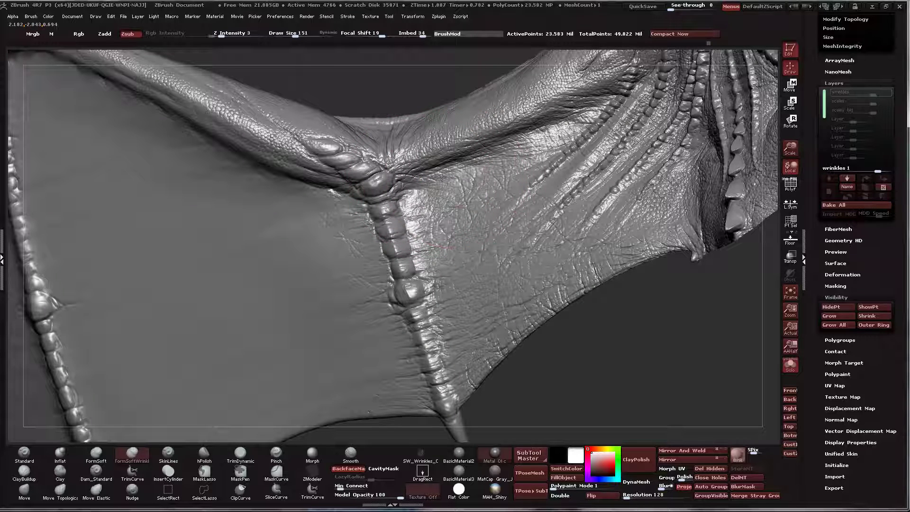